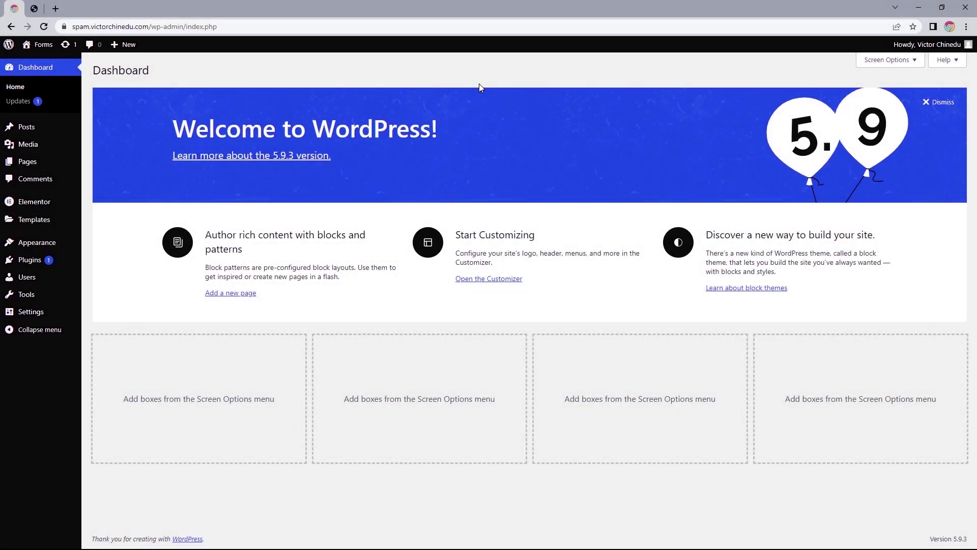
Open Elementor's Integrations settings and find the empty reCAPTCHA V3 section
mouse_move(78, 207)
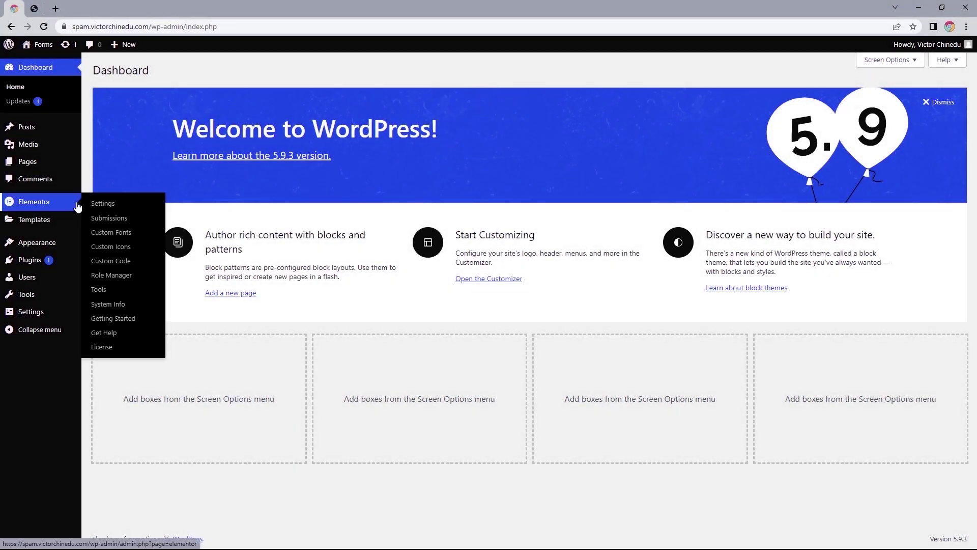
click(112, 204)
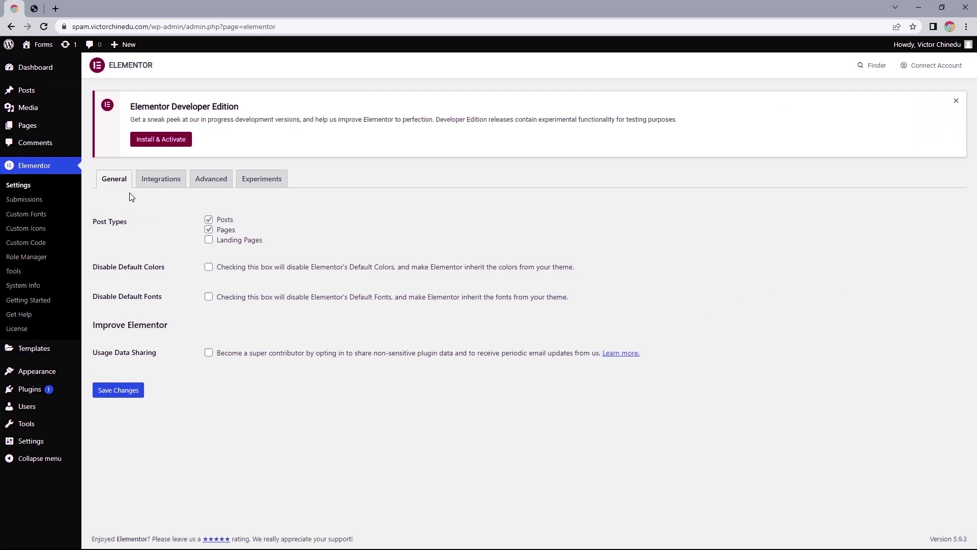
click(155, 184)
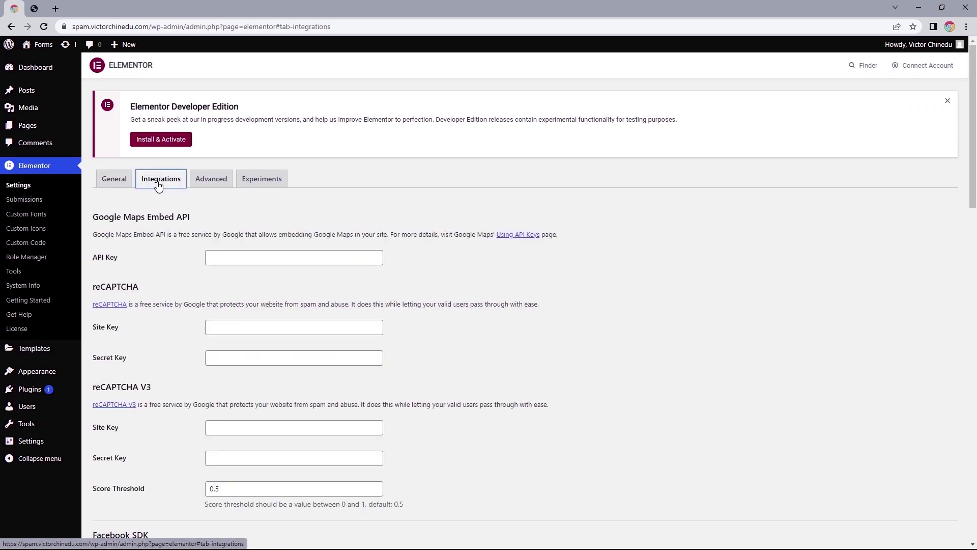
drag(973, 127, 976, 183)
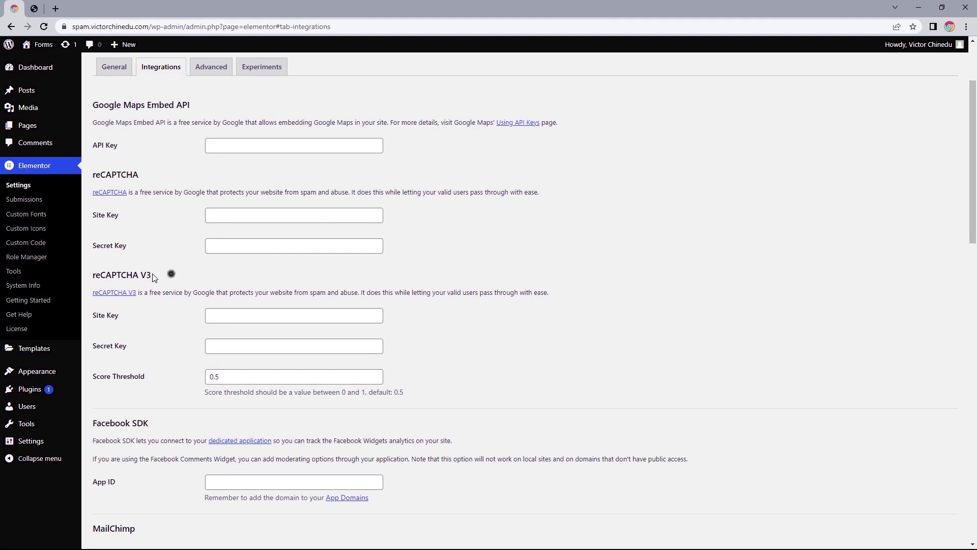
drag(170, 275, 94, 277)
Start registering a new reCAPTCHA site with the pasted label and type reCAPTCHA v3
click(110, 298)
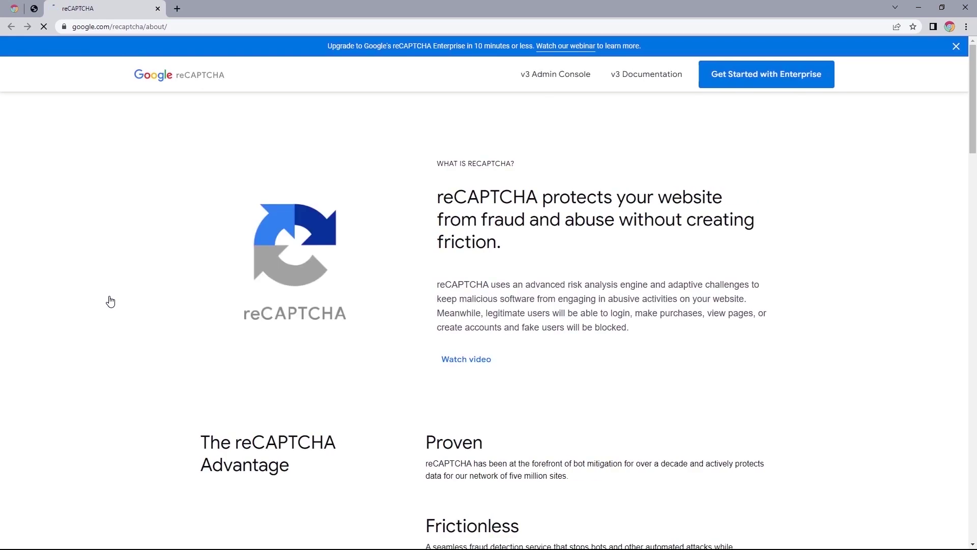
click(549, 81)
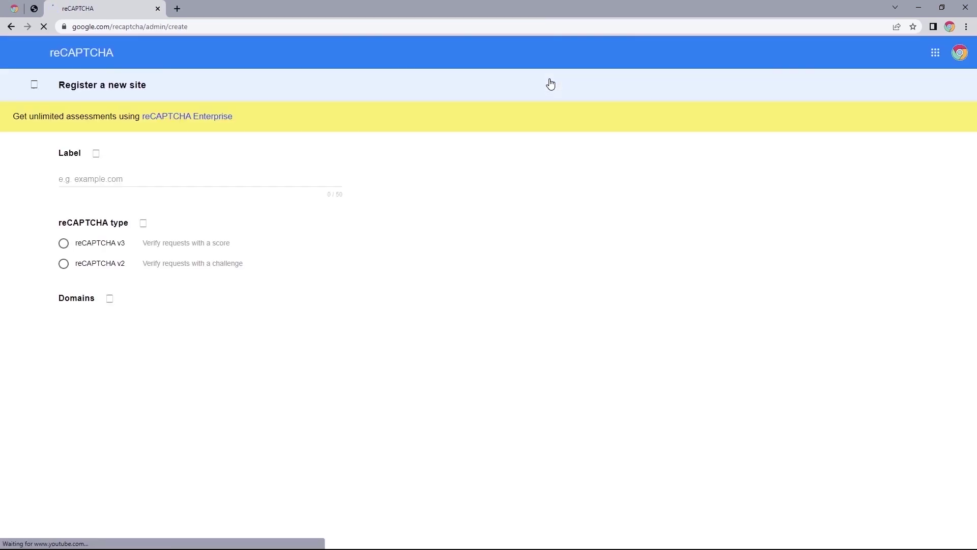
click(184, 174)
text(victorchinedu.com)
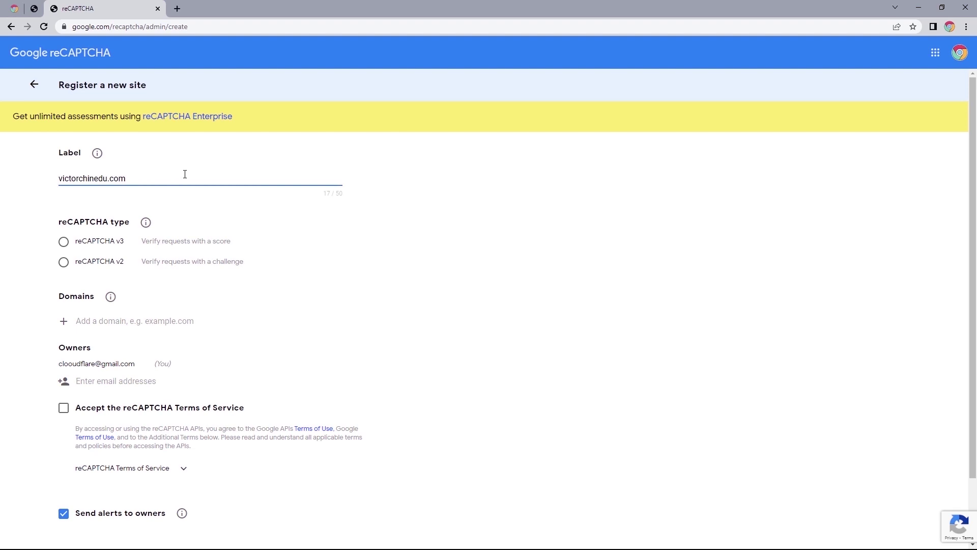
click(64, 242)
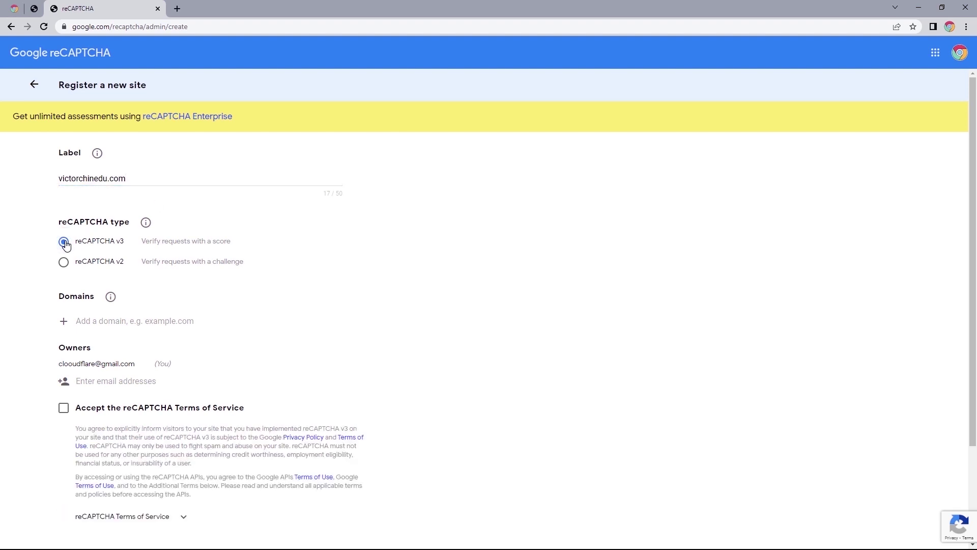
Add the site's domain, accept the Terms of Service and turn off owner alerts
click(115, 318)
text(spam.v)
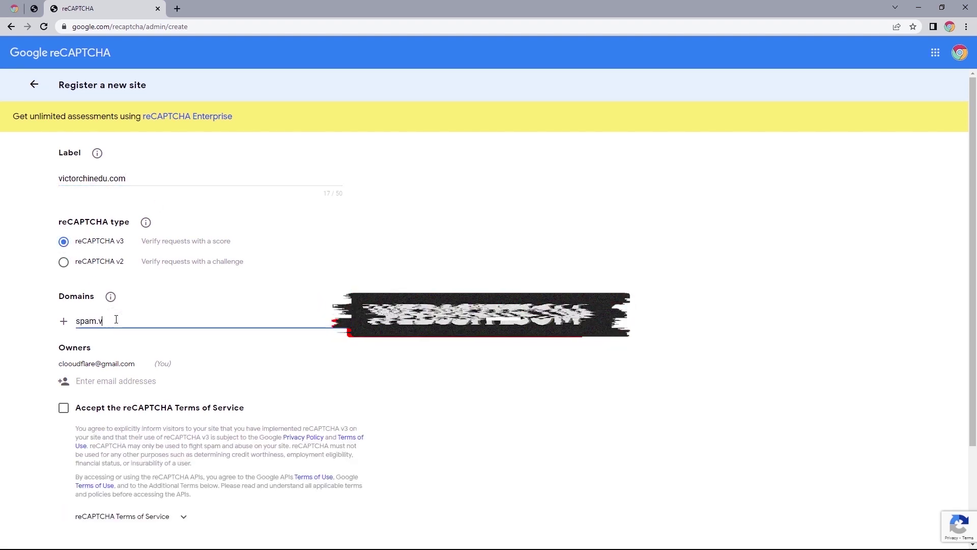
text(ictorchinedu.com)
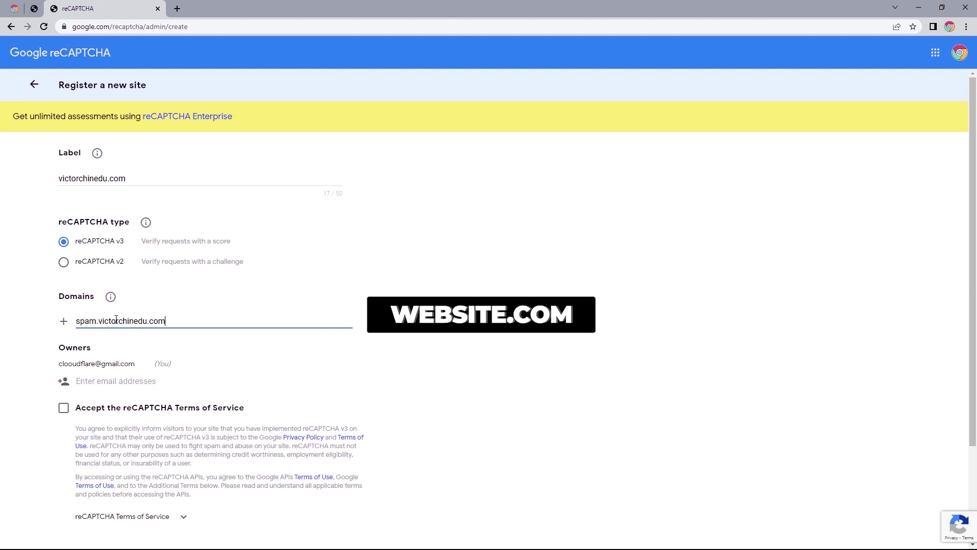
triple_click(59, 364)
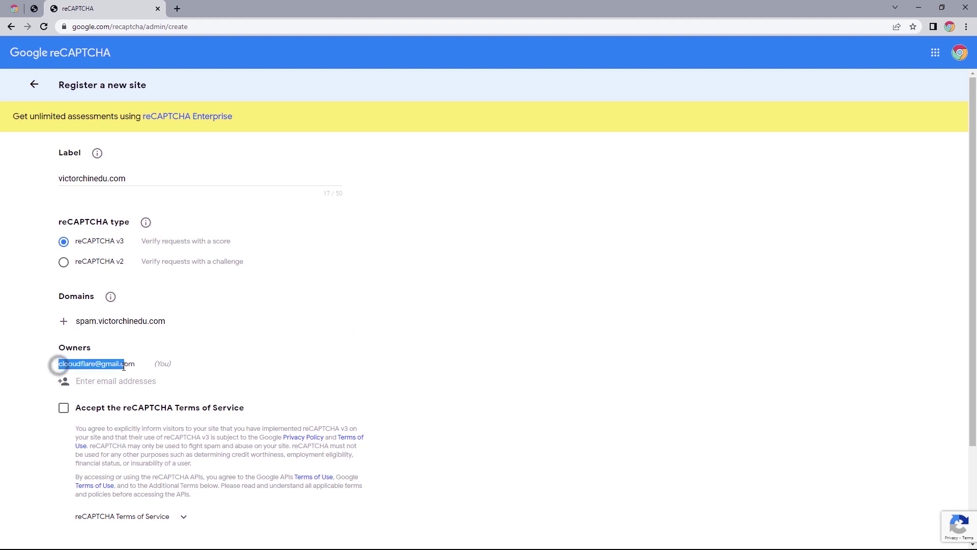
click(133, 380)
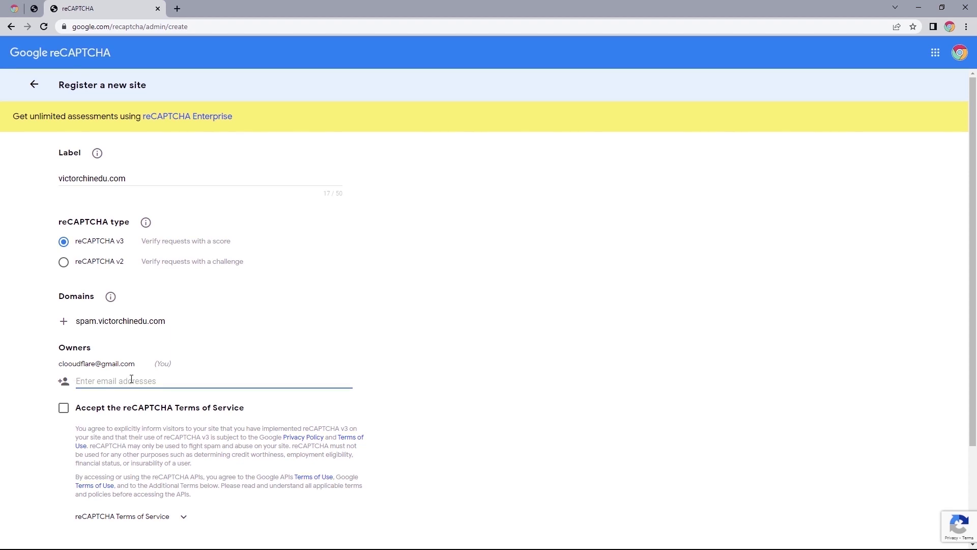
click(64, 407)
scroll(64, 410, down, 3)
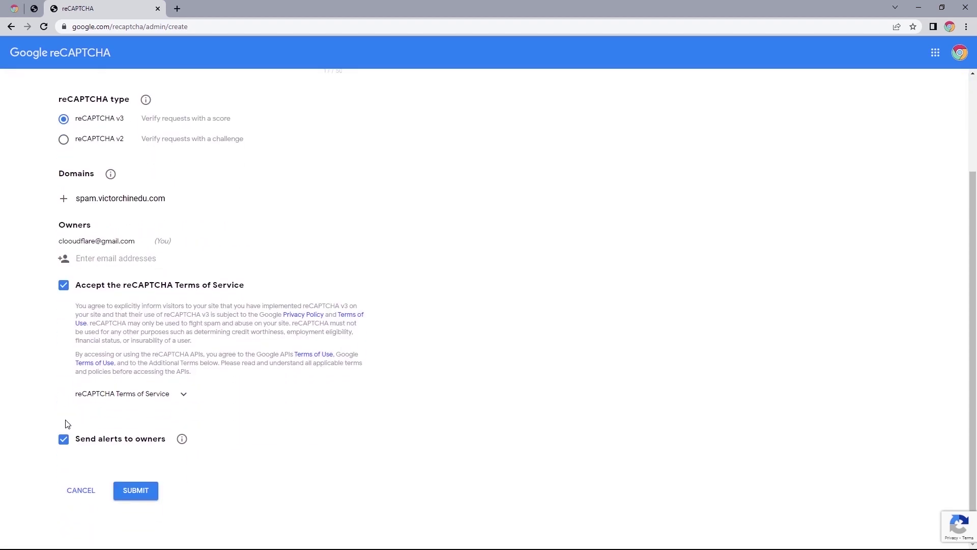
click(64, 440)
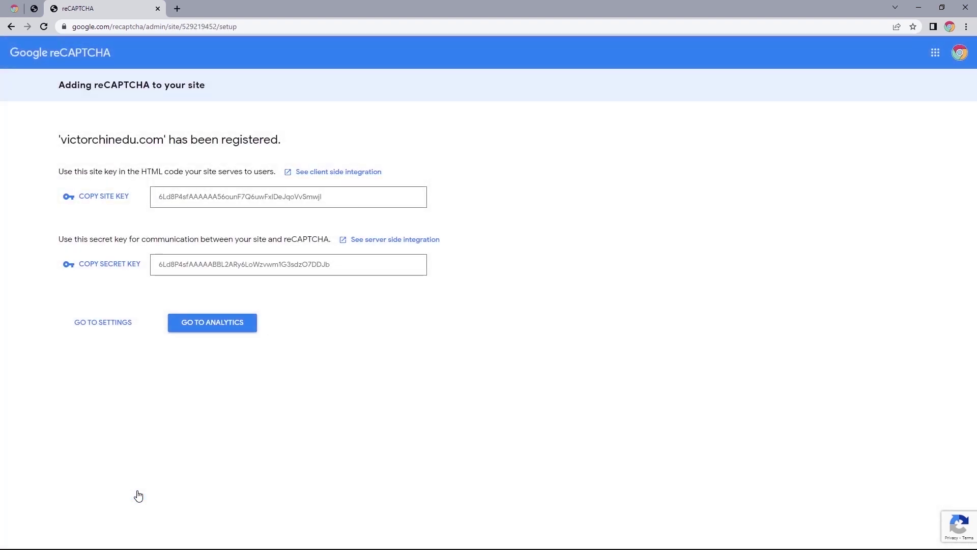
Paste the new site key and secret key into Elementor's V3 Site Key and Secret Key fields
click(97, 200)
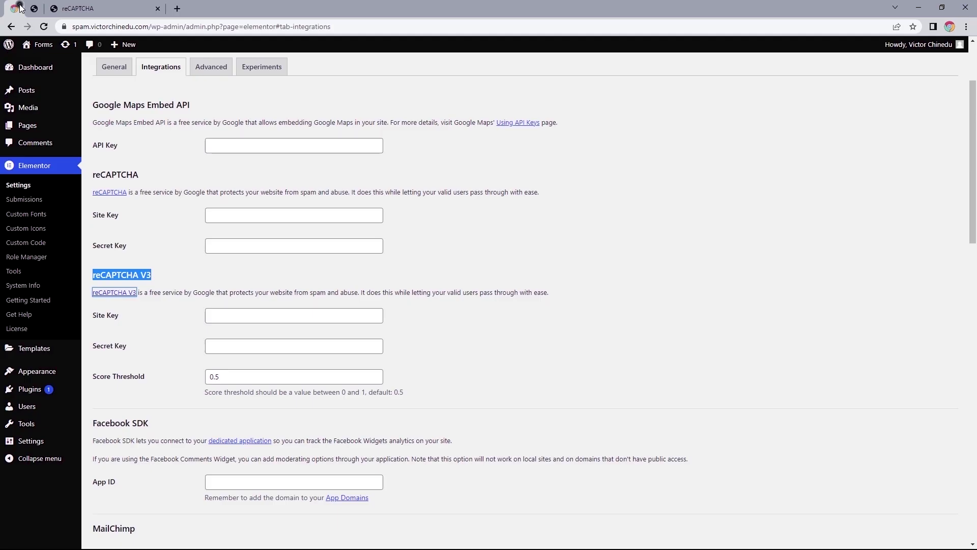
key(ctrl+1)
right_click(237, 315)
click(255, 363)
key(ctrl+3)
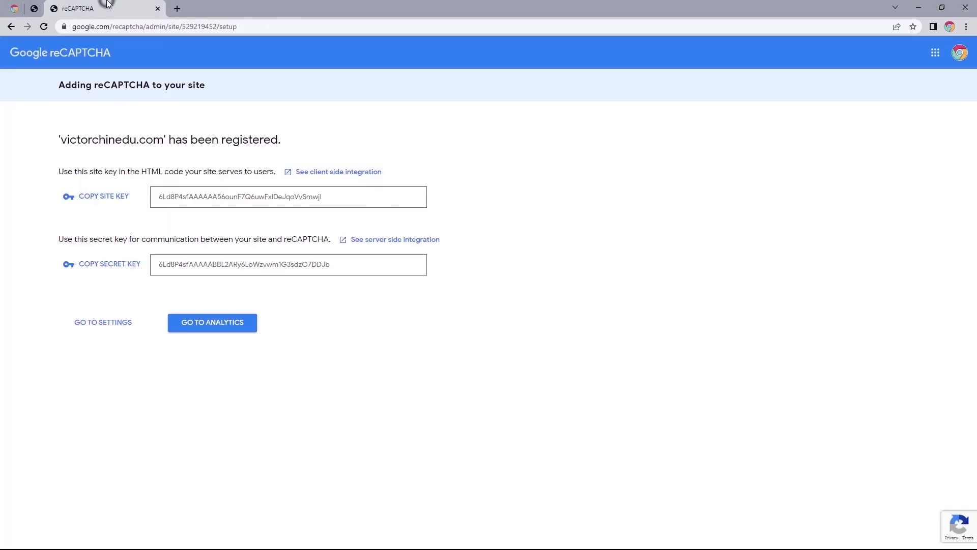
click(98, 263)
key(ctrl+1)
right_click(243, 345)
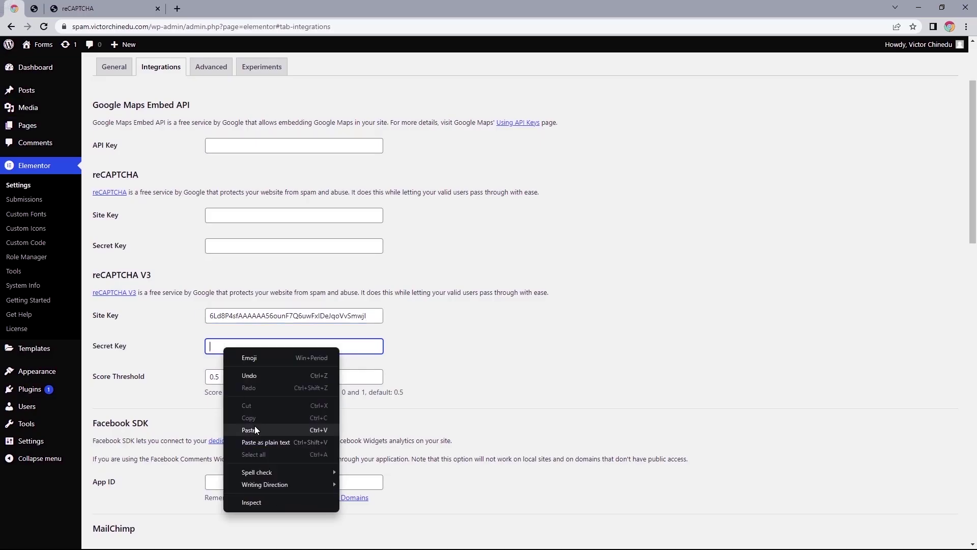
click(254, 425)
Keep the score threshold at 0.5 and save the integration settings
drag(297, 377, 203, 381)
click(202, 378)
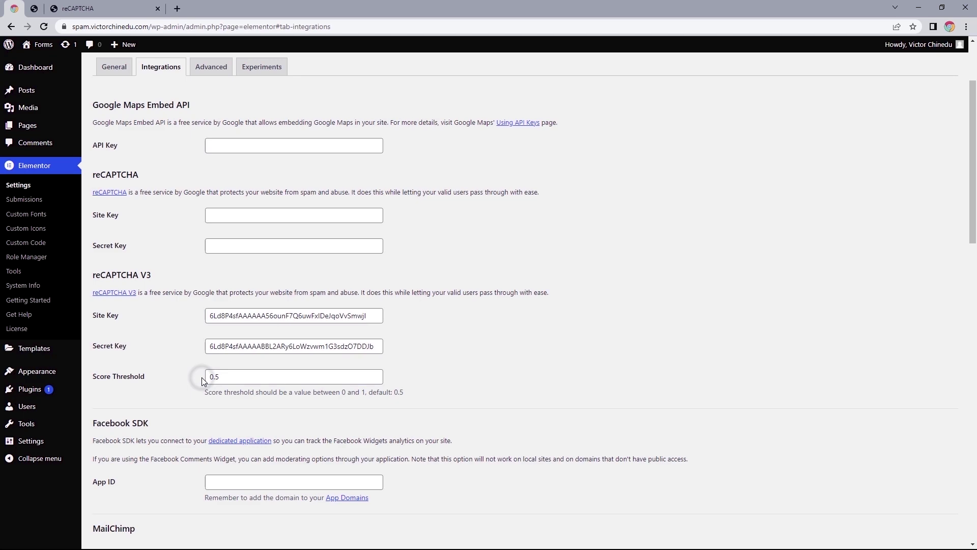
scroll(593, 274, down, 20)
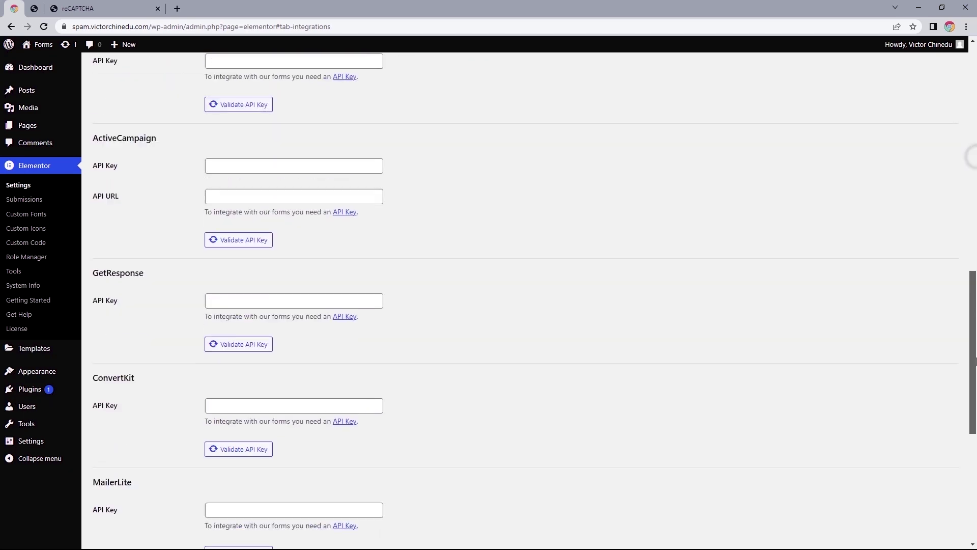
click(129, 495)
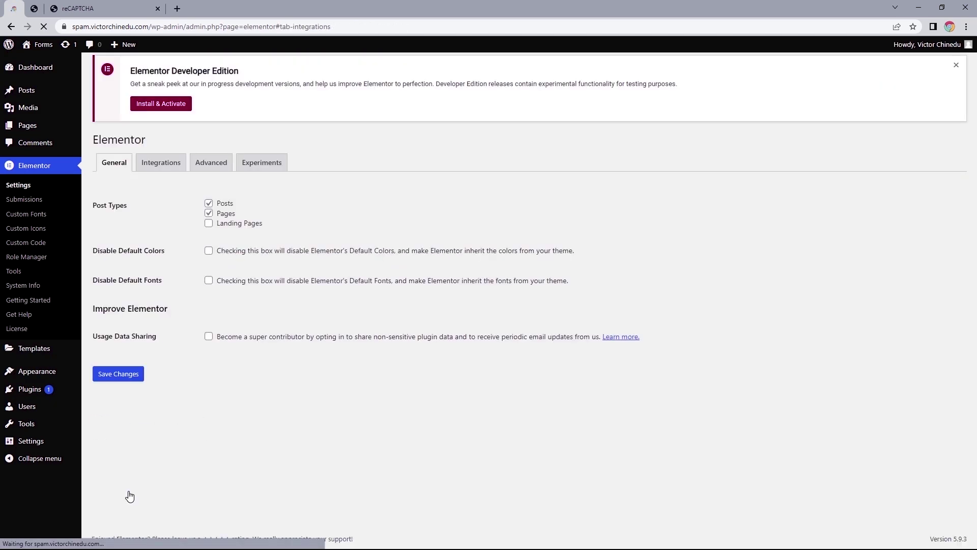
Add a reCAPTCHA V3 field labelled 'reCAPTCHA' to the contact form
click(34, 9)
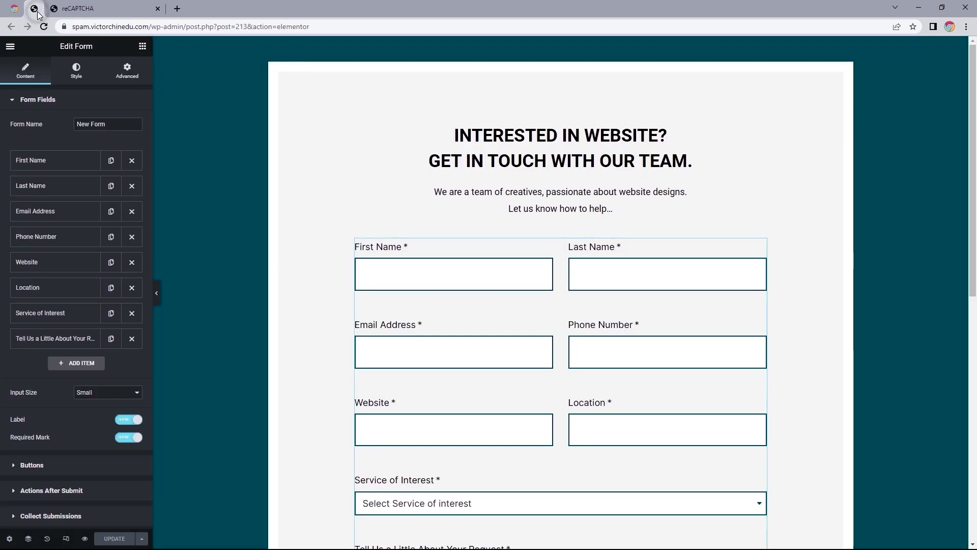
click(465, 285)
scroll(975, 173, down, 7)
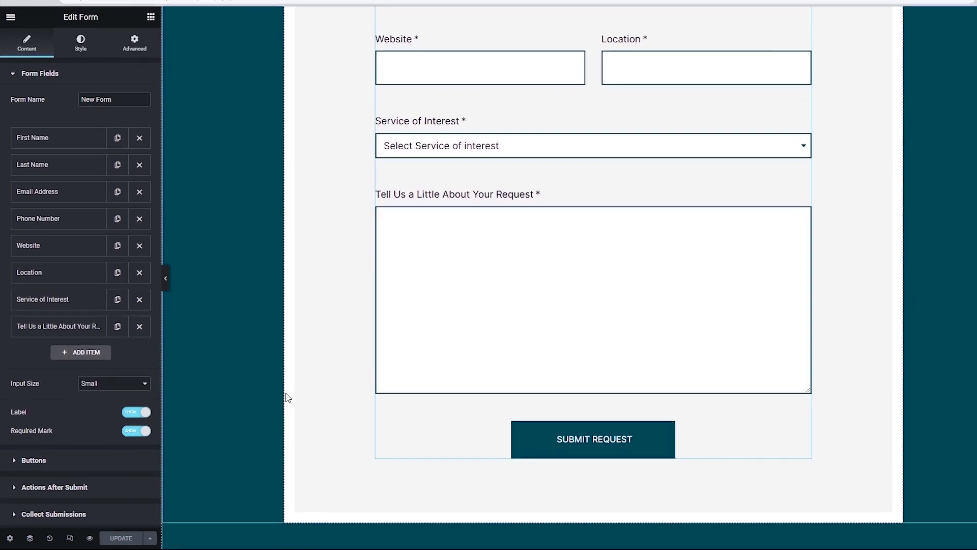
click(84, 354)
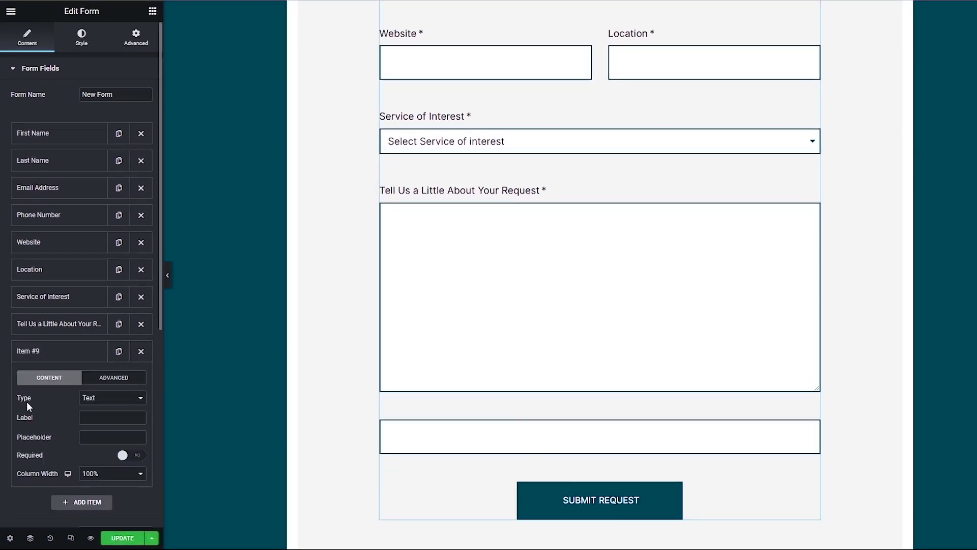
click(94, 398)
click(109, 369)
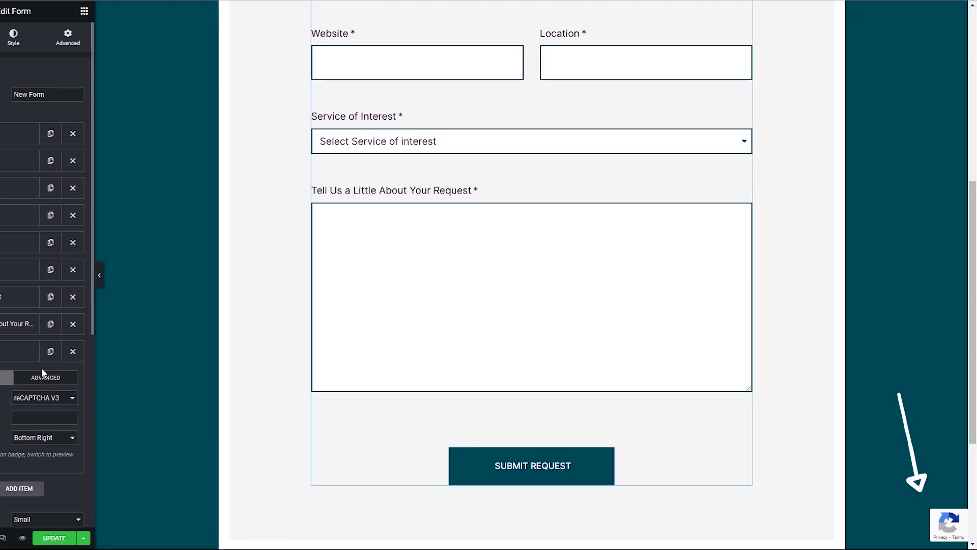
click(43, 417)
text(reCAPTCHA)
Set the reCAPTCHA field's badge position to Bottom Right
click(46, 440)
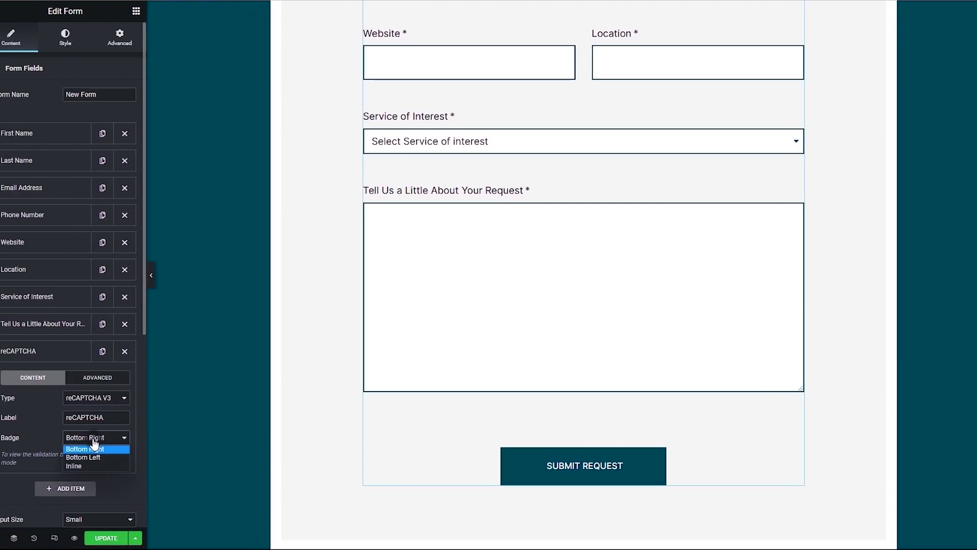
click(38, 464)
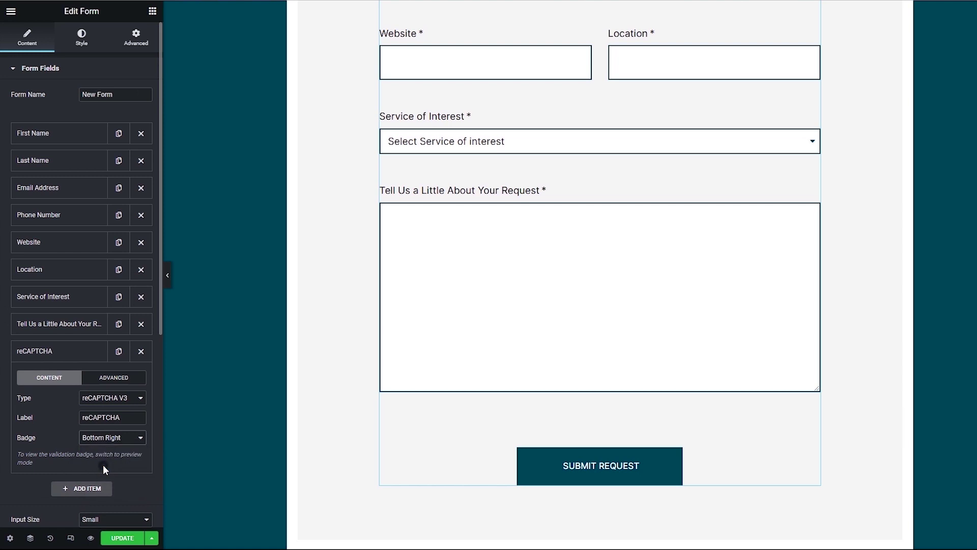
click(103, 465)
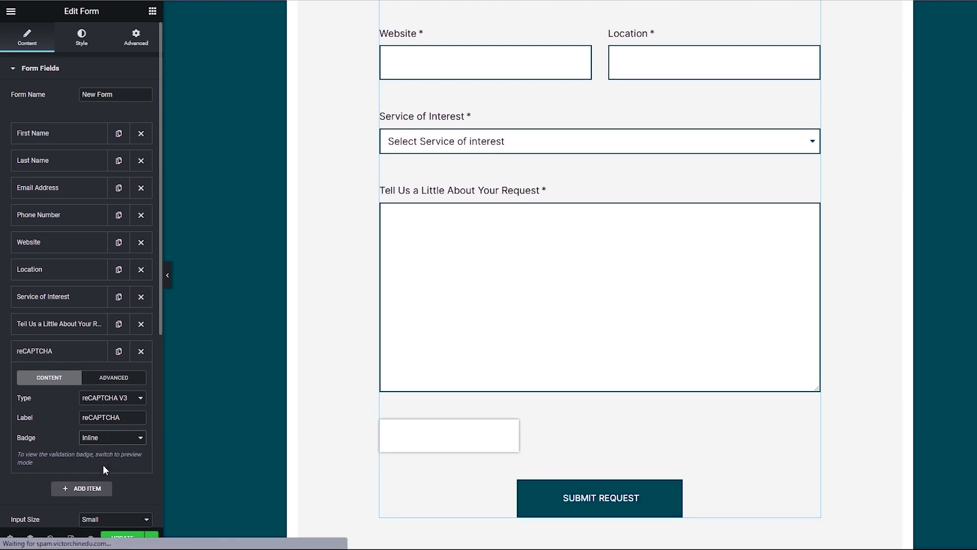
click(108, 442)
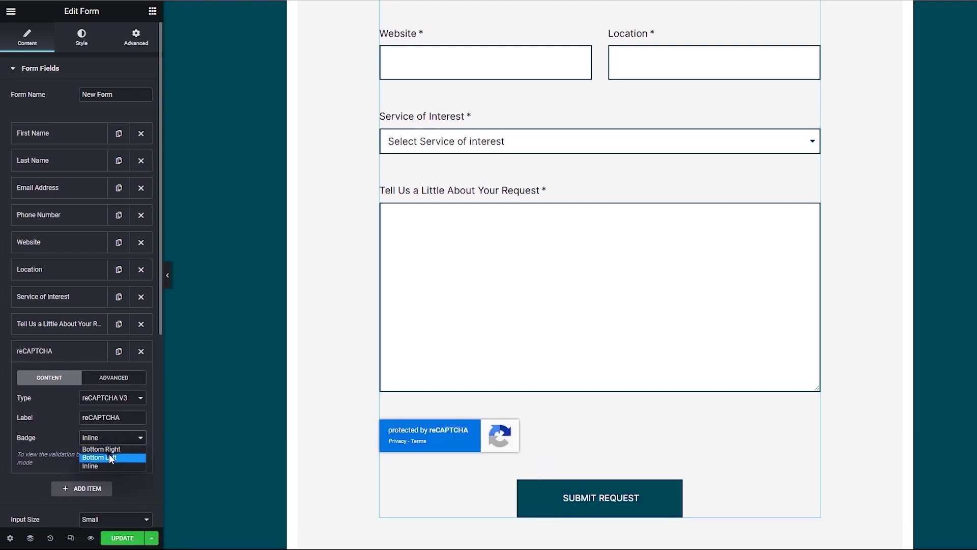
click(109, 456)
click(113, 444)
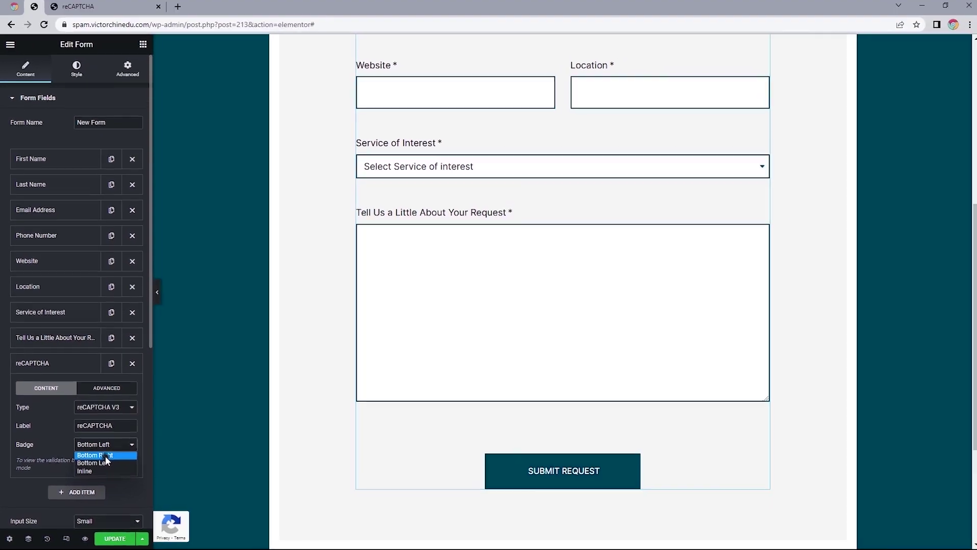
click(112, 449)
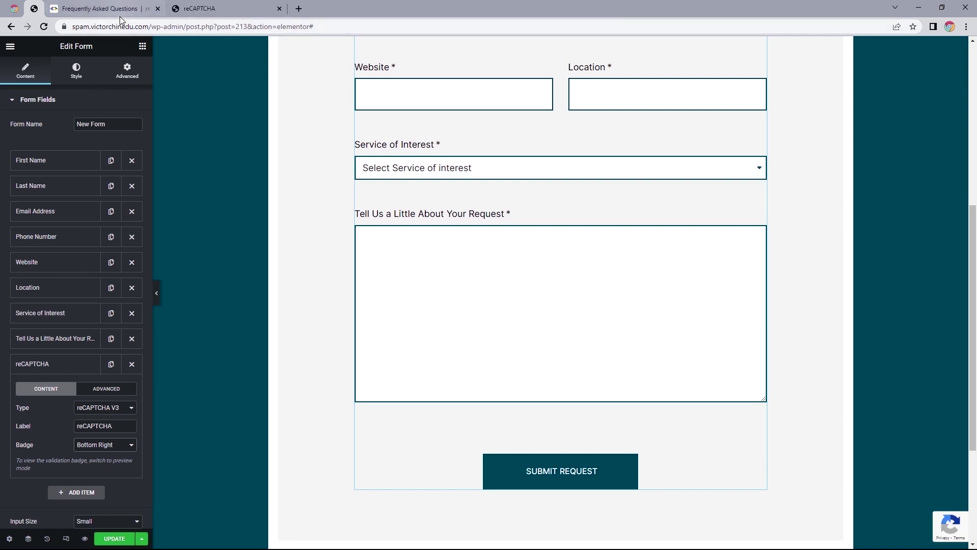
Copy the branding-notice code sample from the reCAPTCHA FAQ answer on hiding the badge
click(120, 16)
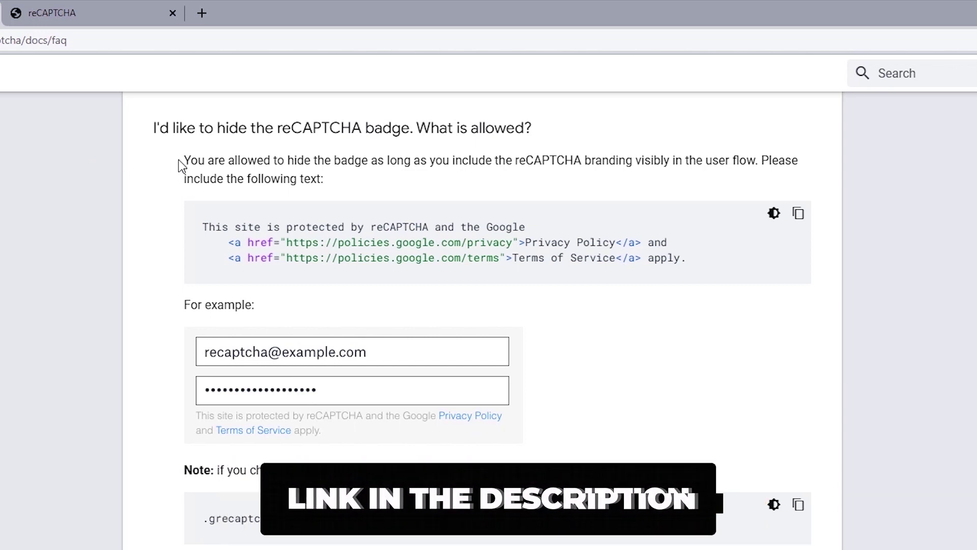
drag(179, 161, 340, 193)
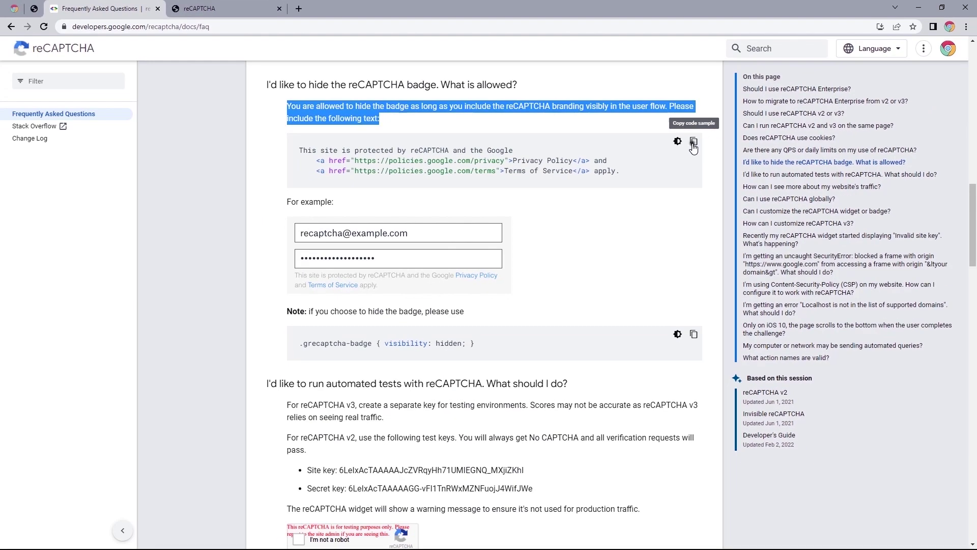
click(693, 142)
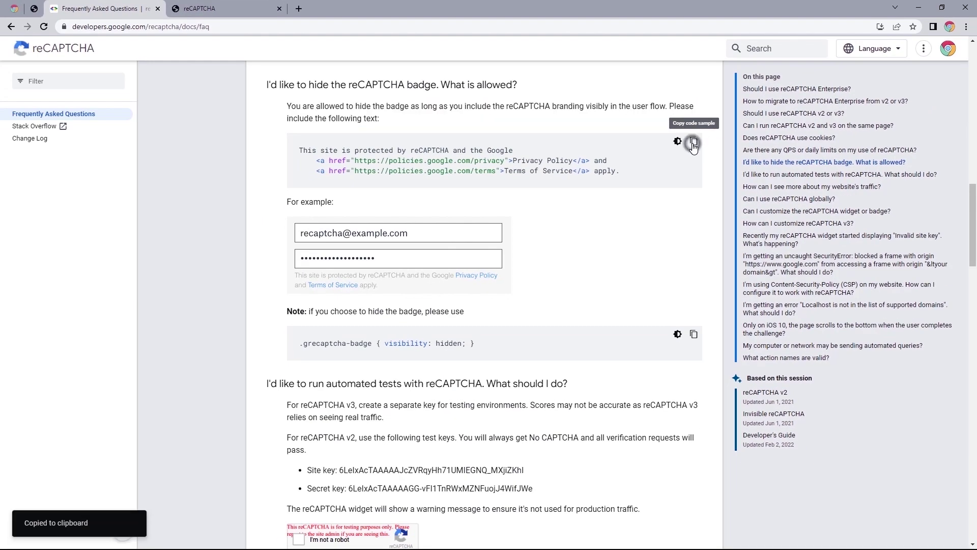
Add an HTML field labelled 'HTML' containing the pasted reCAPTCHA branding notice
click(41, 4)
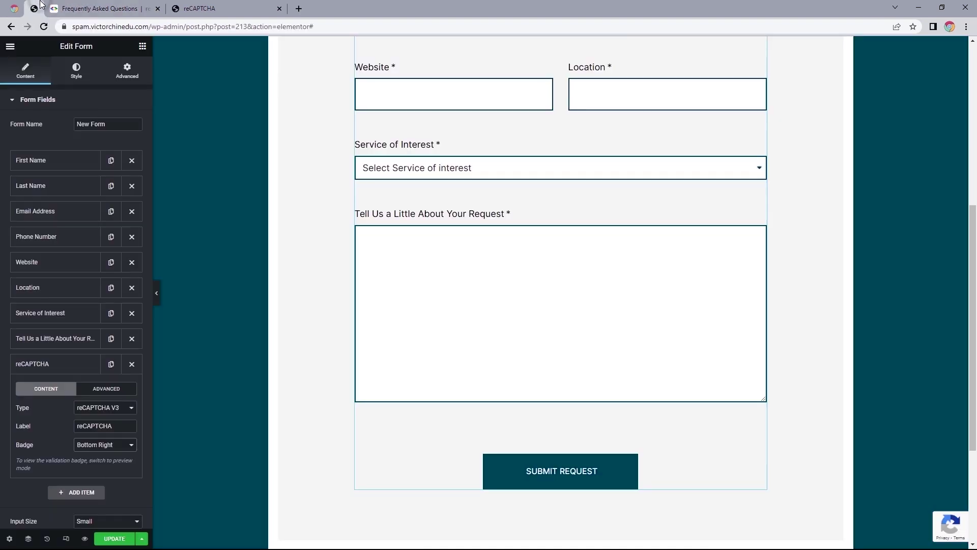
click(73, 484)
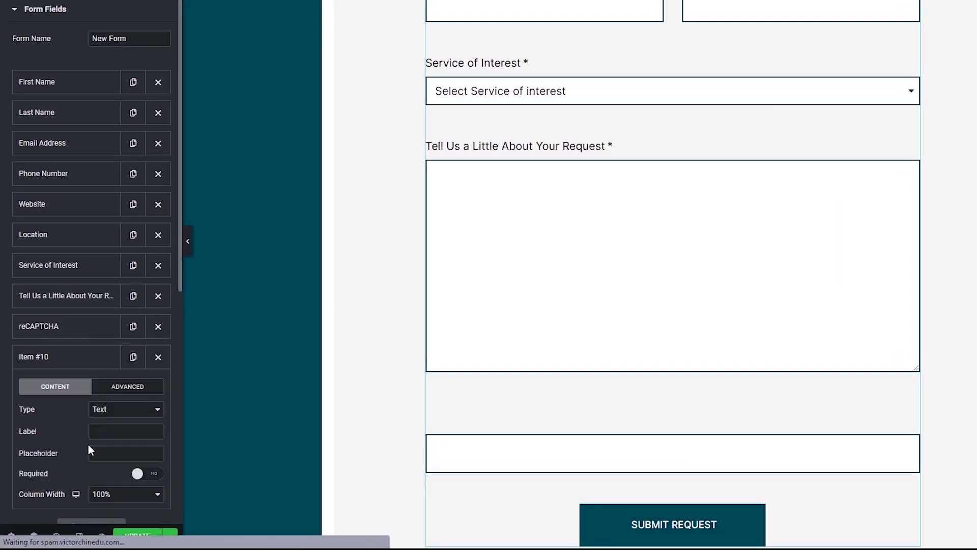
click(100, 409)
click(117, 349)
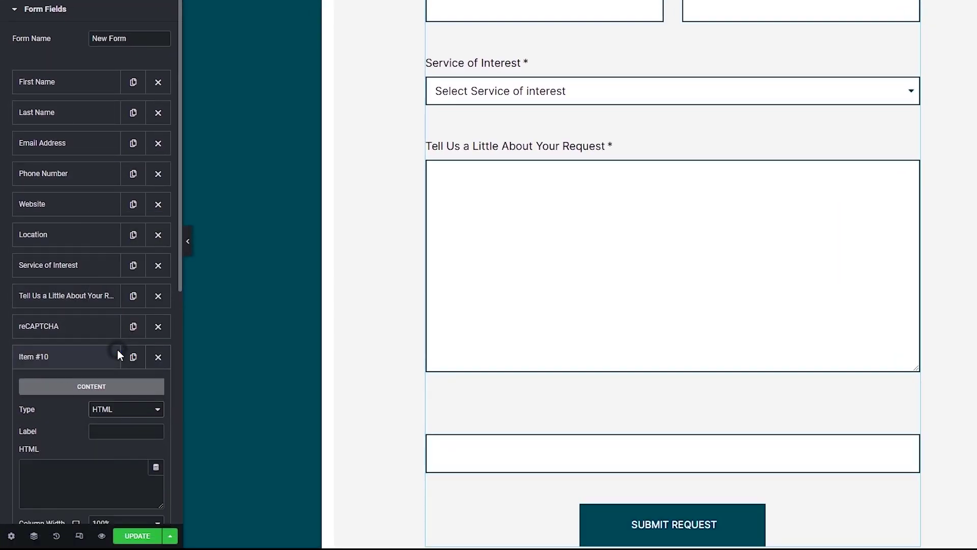
click(105, 430)
text(HTML)
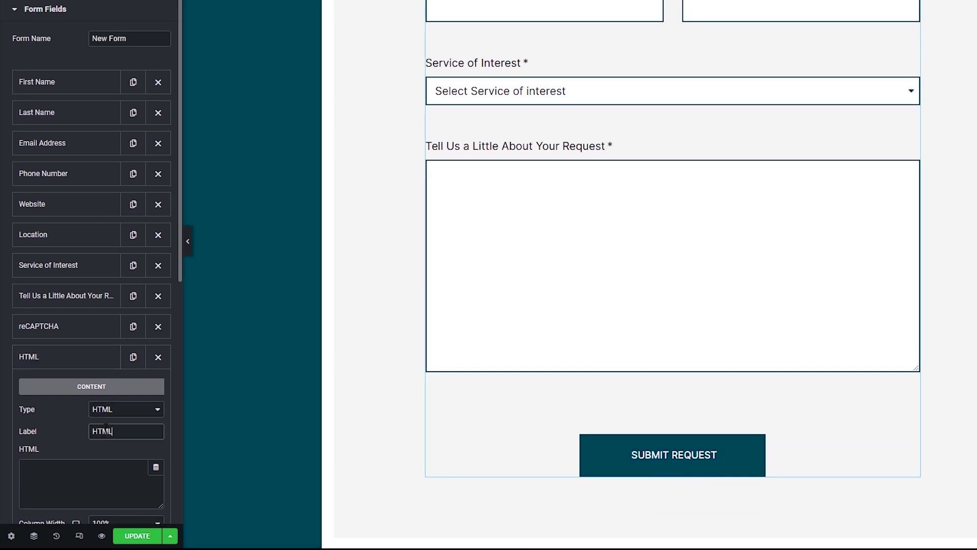
right_click(96, 468)
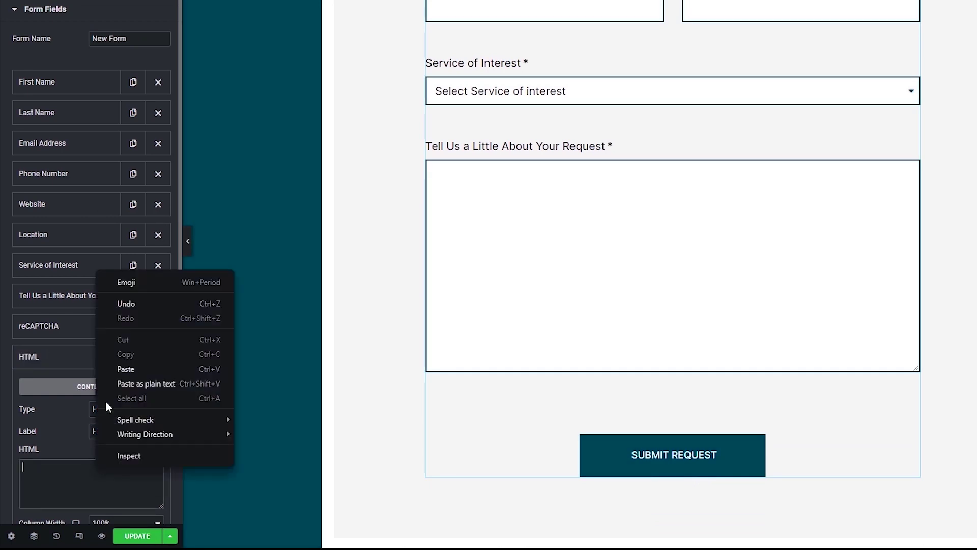
click(125, 372)
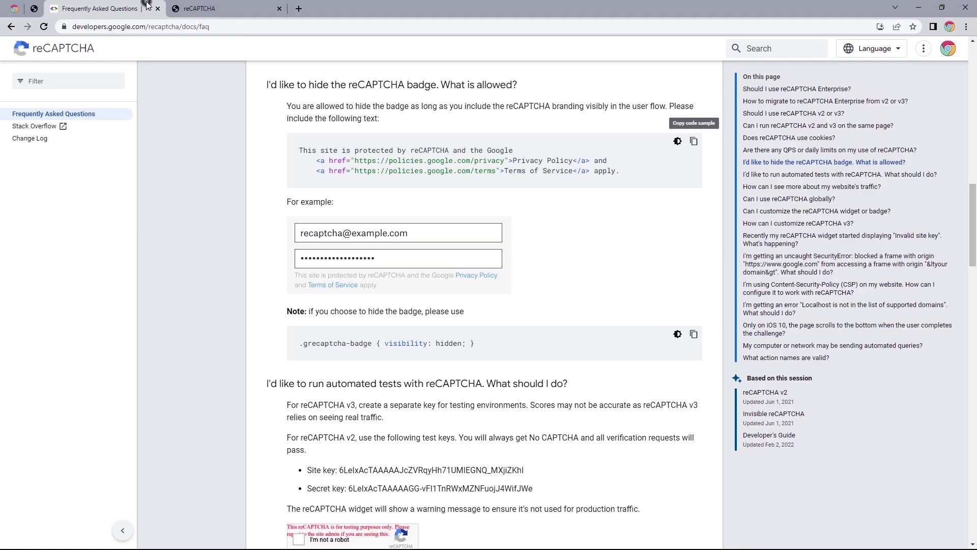
Copy the .grecaptcha-badge badge-hiding CSS sample from the reCAPTCHA FAQ
click(146, 7)
drag(309, 311, 465, 312)
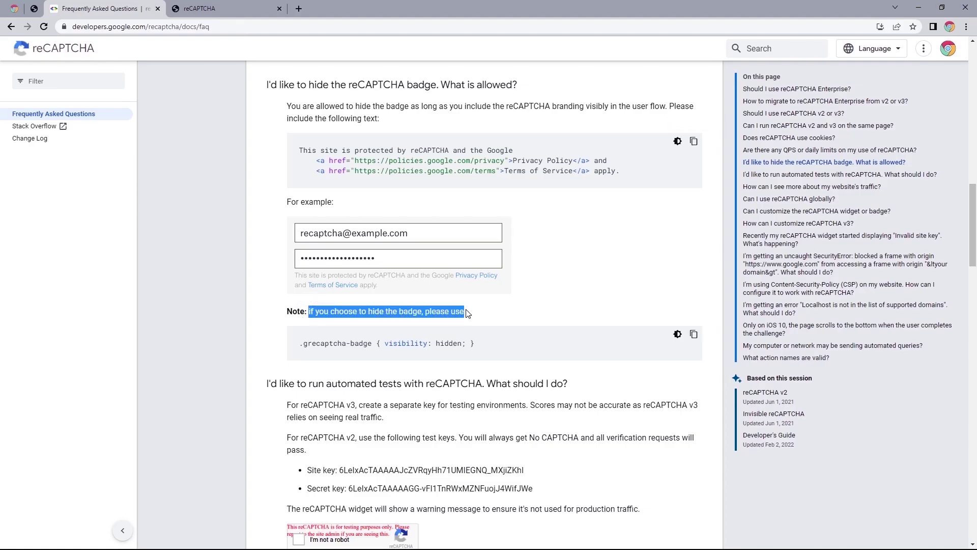
click(696, 334)
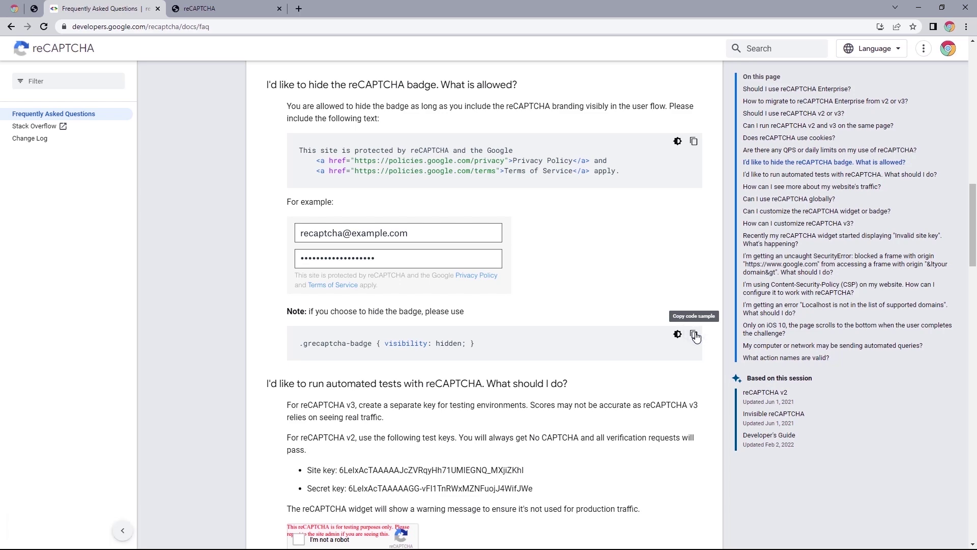
click(38, 8)
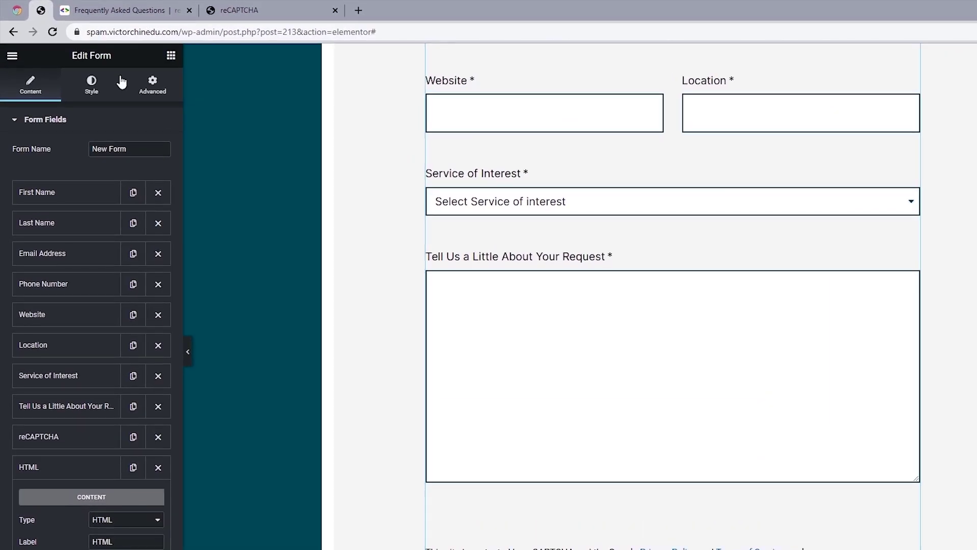
Paste '.grecaptcha-badge { visibility: hidden; }' into the form widget's Custom CSS
click(128, 73)
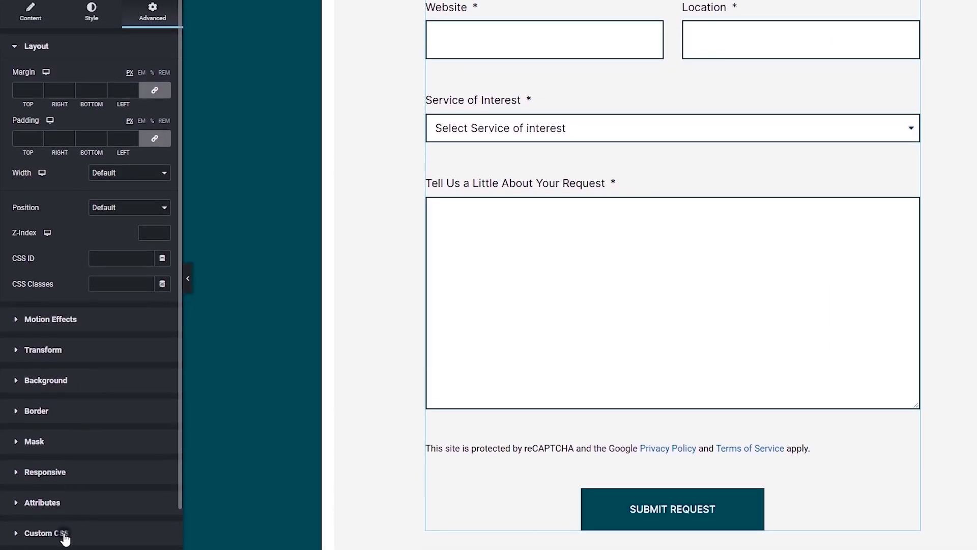
click(65, 541)
right_click(57, 338)
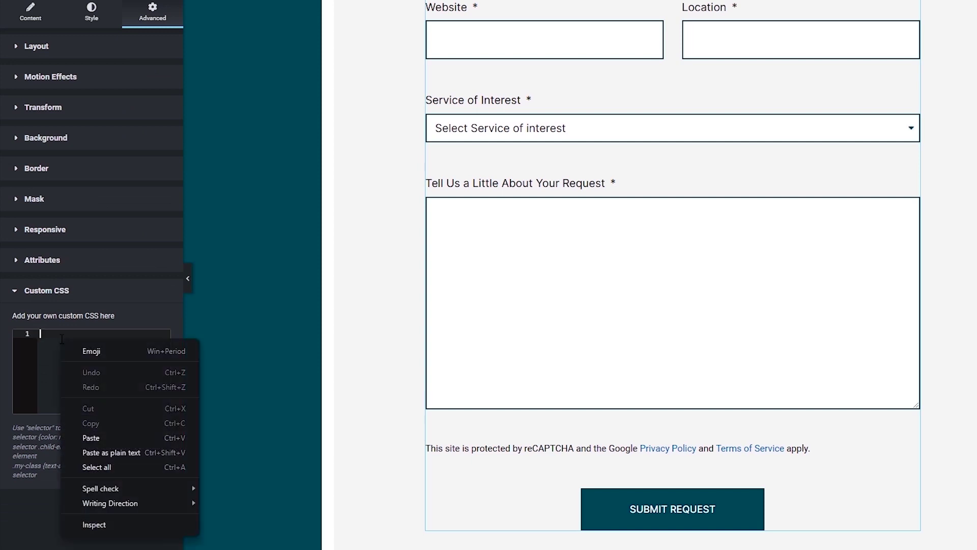
click(91, 433)
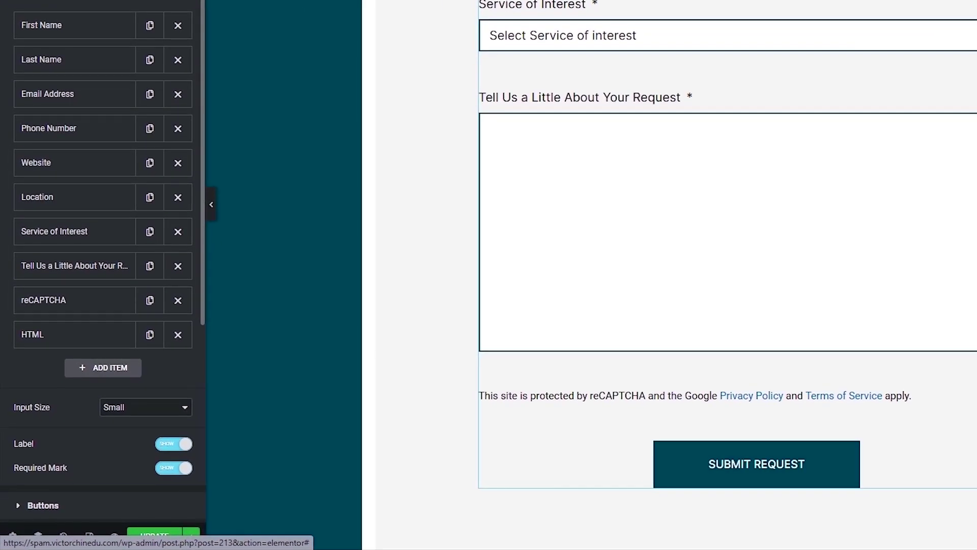
Add two Honeypot fields labelled 'City' and 'Location' to the form
click(103, 368)
click(119, 431)
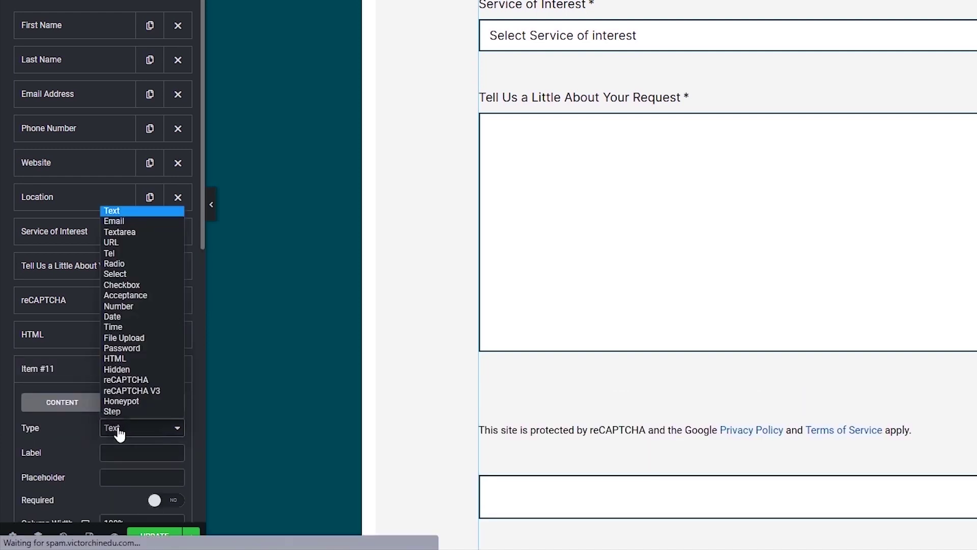
click(126, 400)
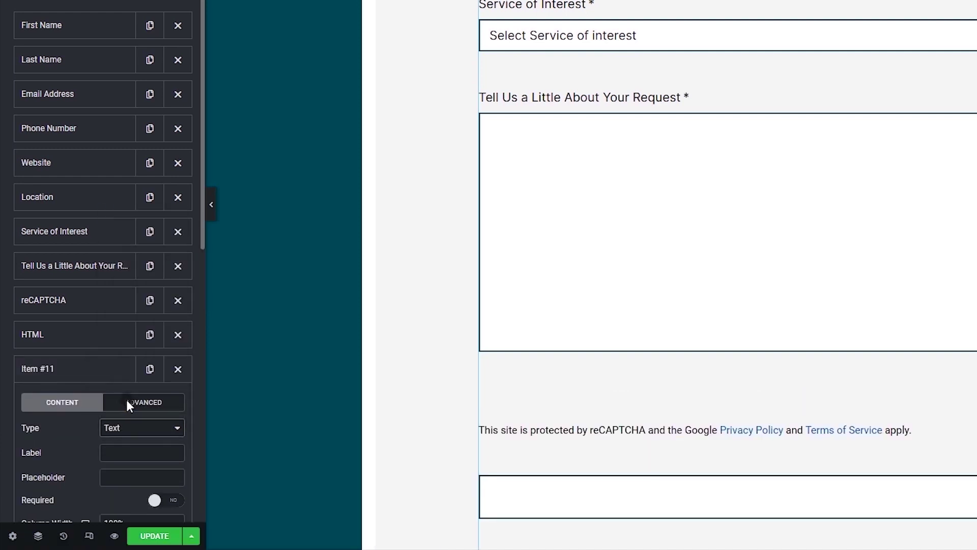
click(120, 448)
text(City)
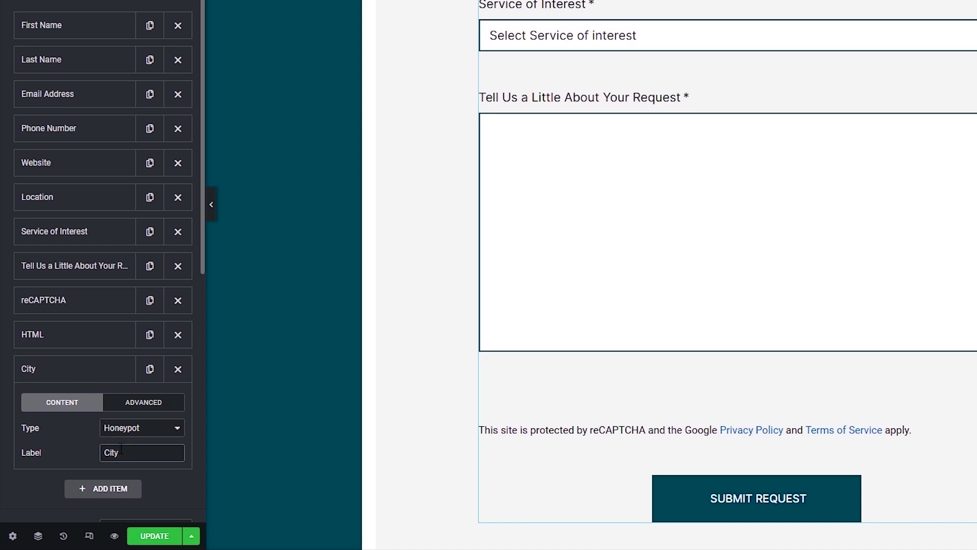
click(107, 488)
click(116, 463)
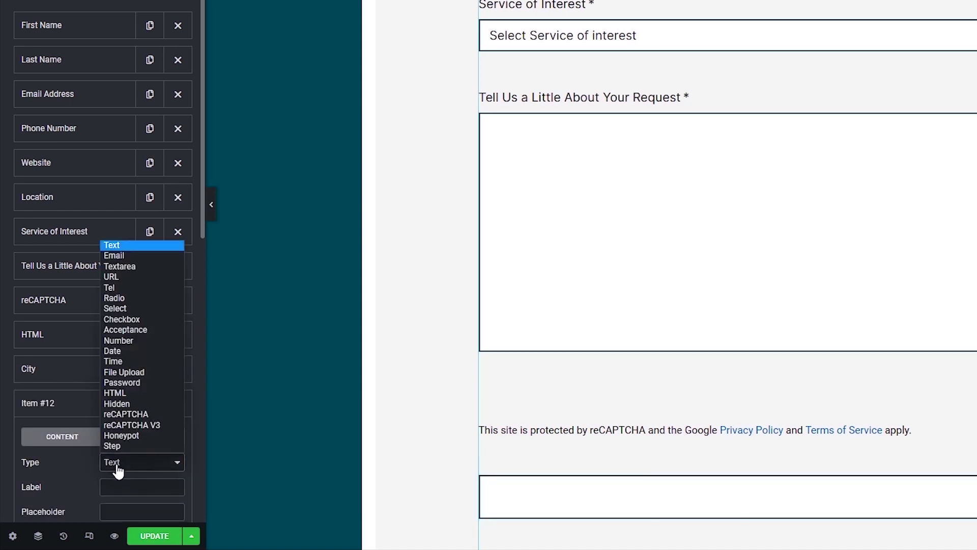
click(124, 435)
click(125, 488)
text(Location)
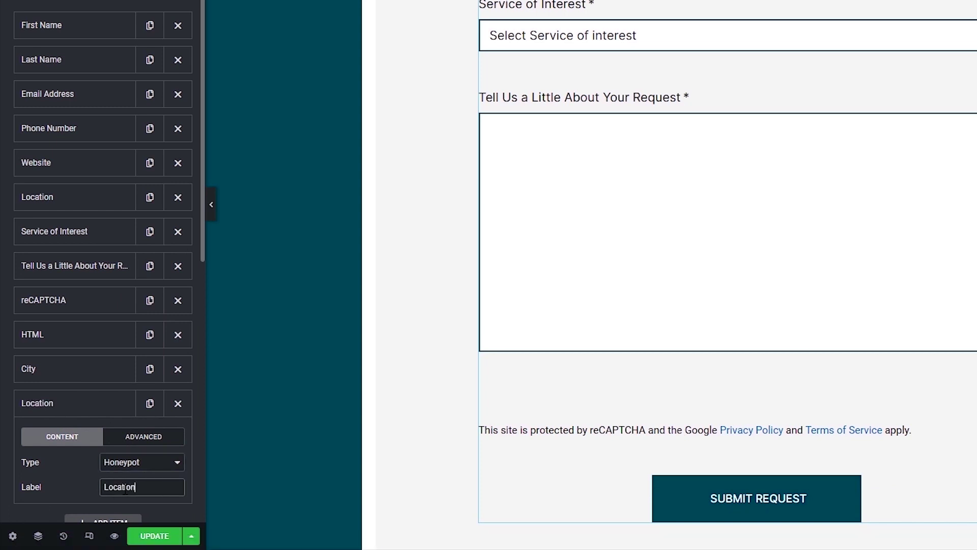
click(104, 405)
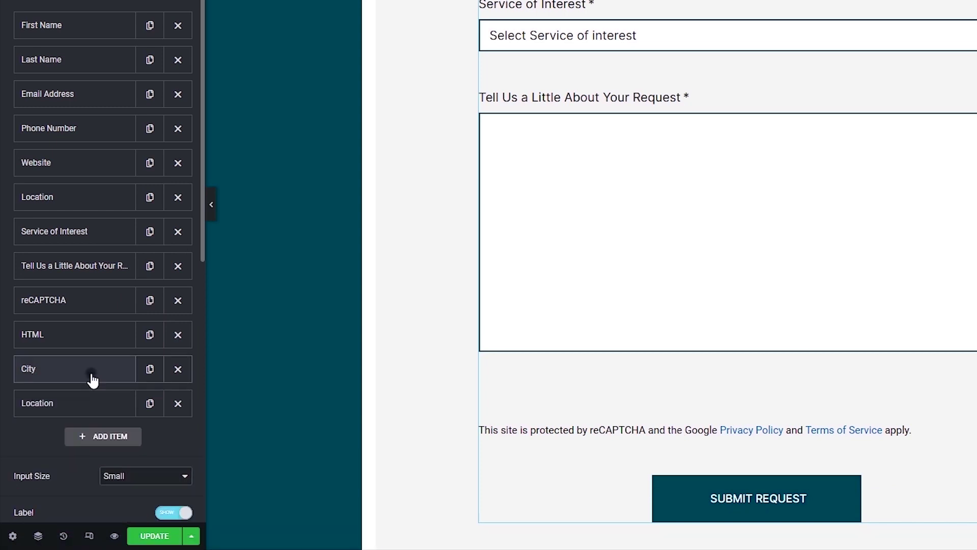
Move City after Website, update the page and preview Contact Us
drag(93, 377, 96, 207)
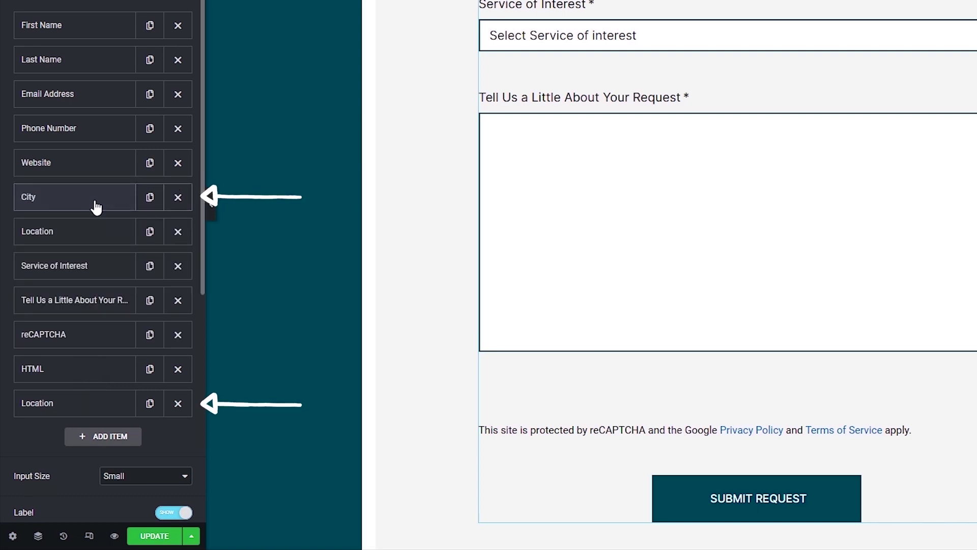
click(151, 537)
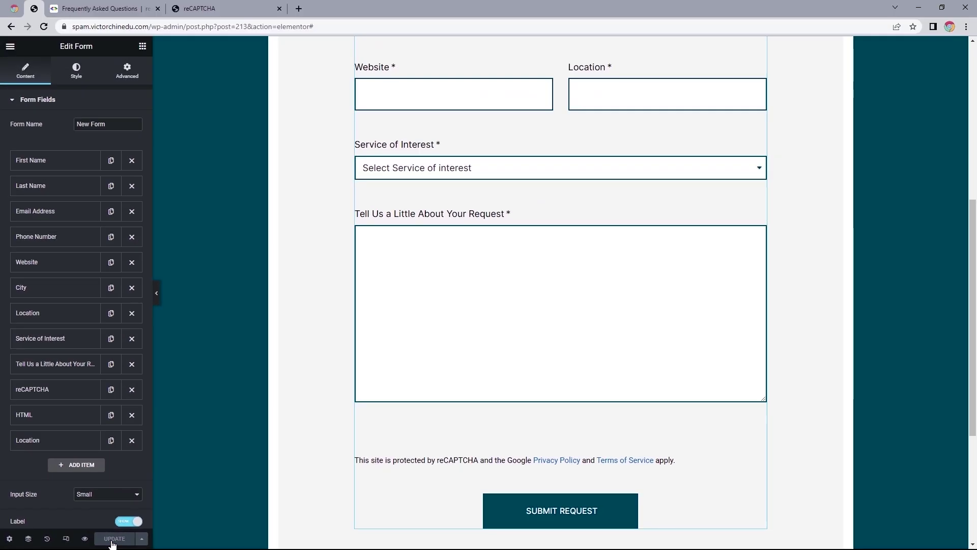
click(114, 536)
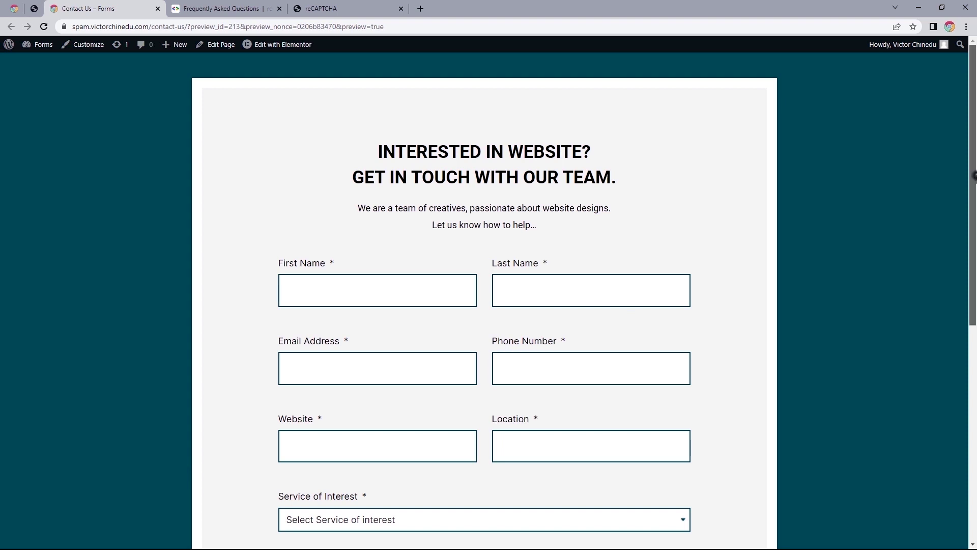
drag(974, 177, 973, 400)
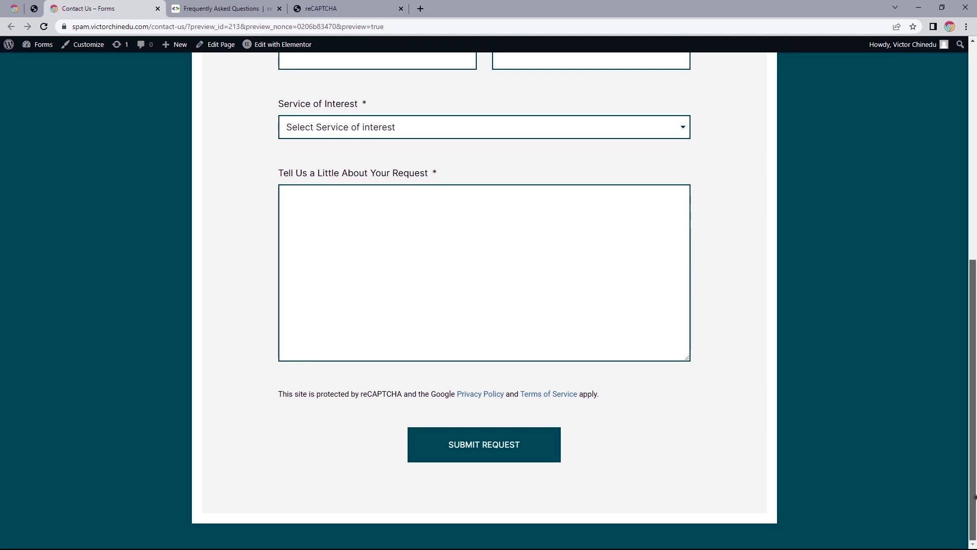
drag(974, 497, 974, 276)
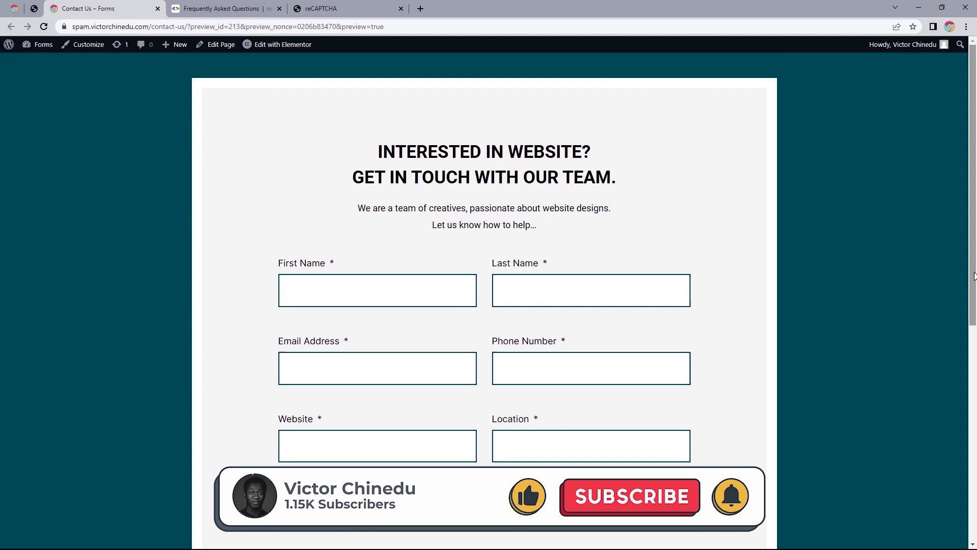